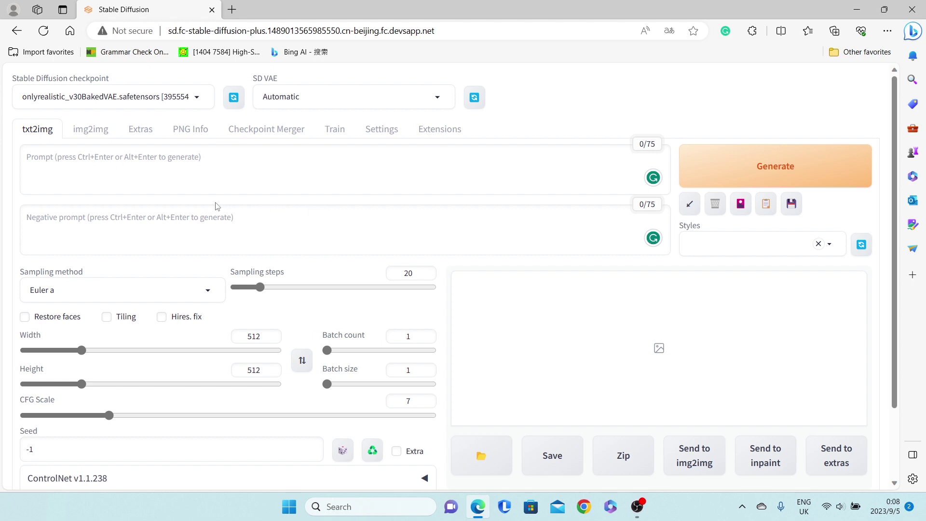
Load the example6.jpeg portrait into the img2img Inpaint canvas
{"action": "left_click", "coordinate": [91, 135]}
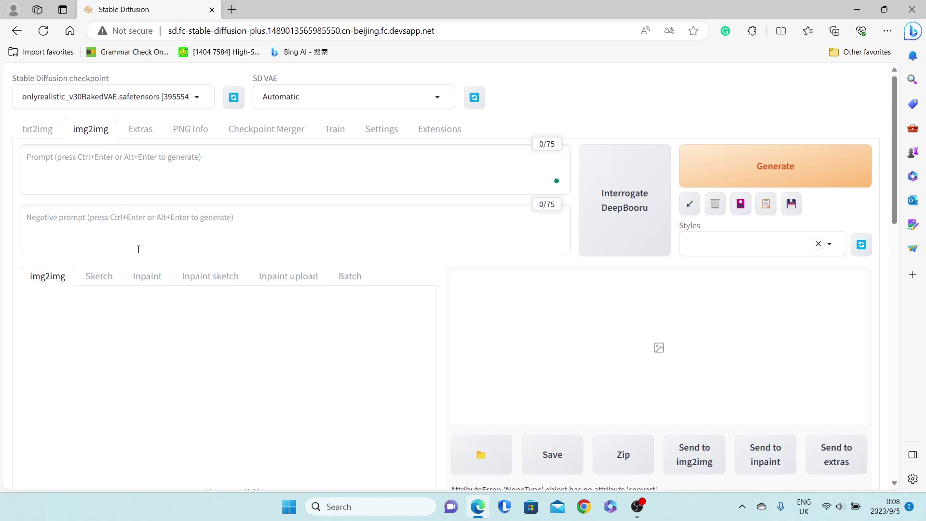
{"action": "left_click", "coordinate": [149, 275]}
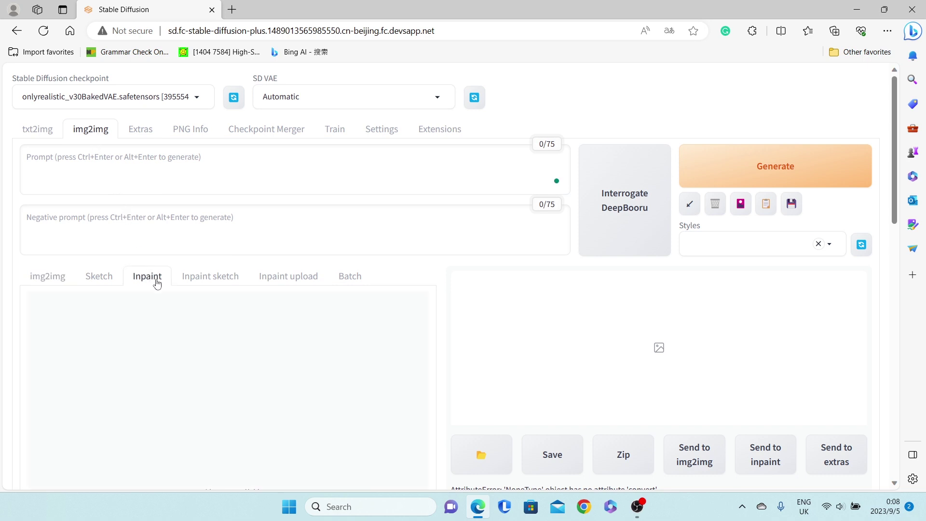
{"action": "left_click", "coordinate": [193, 307]}
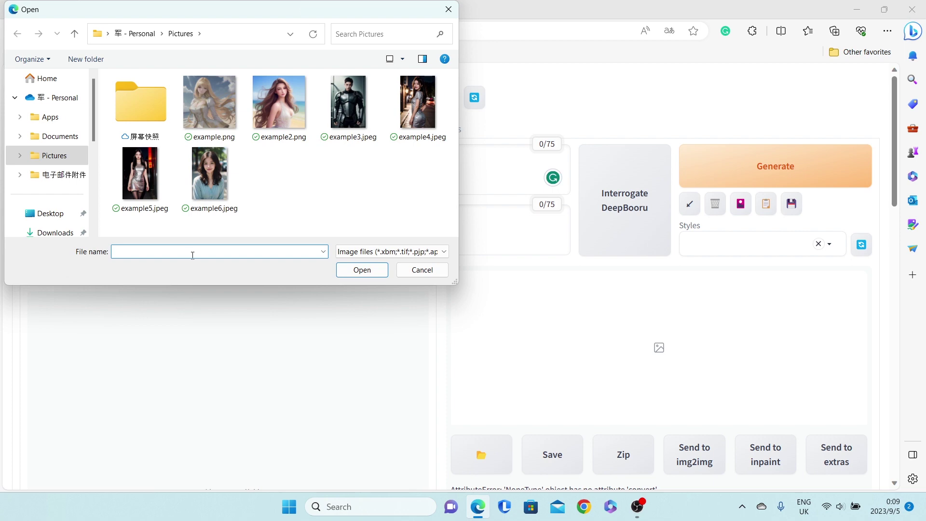
{"action": "double_click", "coordinate": [192, 179]}
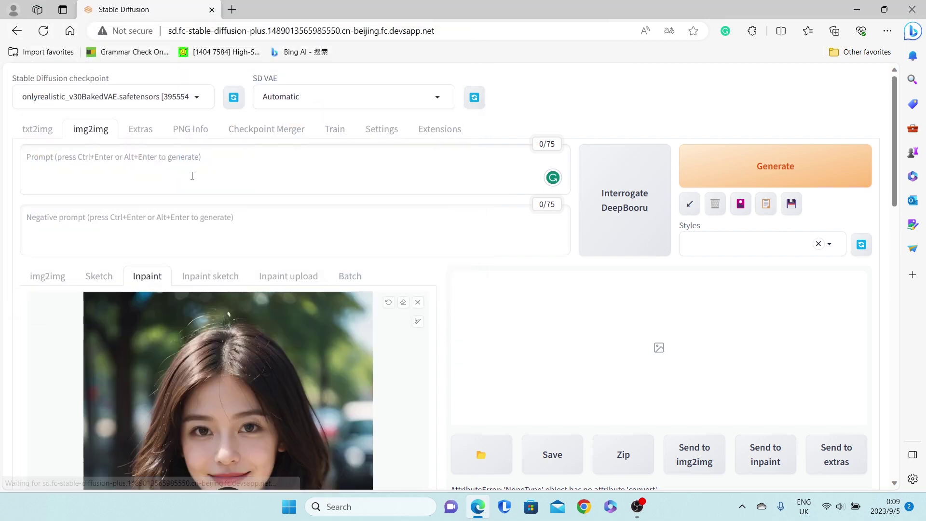
Paint a mask over the blue cardigan across the woman's chest
{"action": "scroll", "coordinate": [141, 267], "scroll_direction": "down", "scroll_amount": 2}
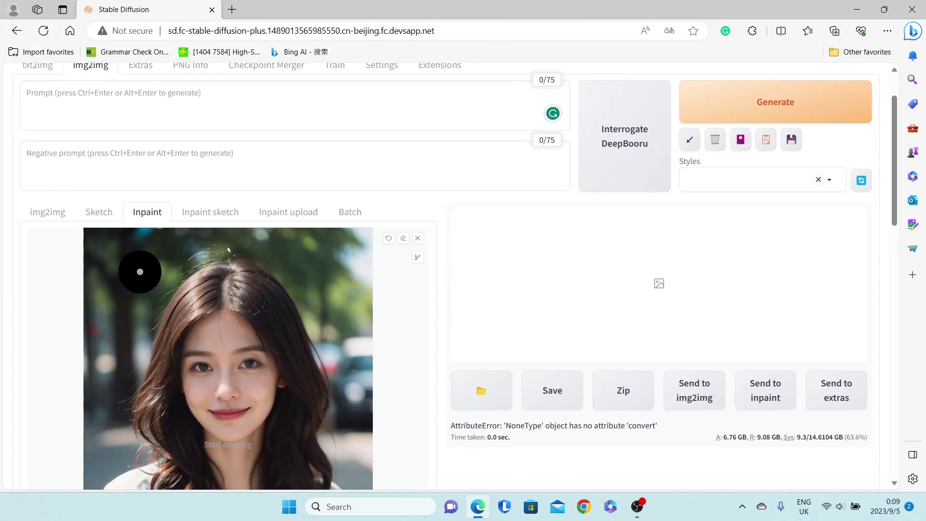
{"action": "scroll", "coordinate": [140, 268], "scroll_direction": "down", "scroll_amount": 2}
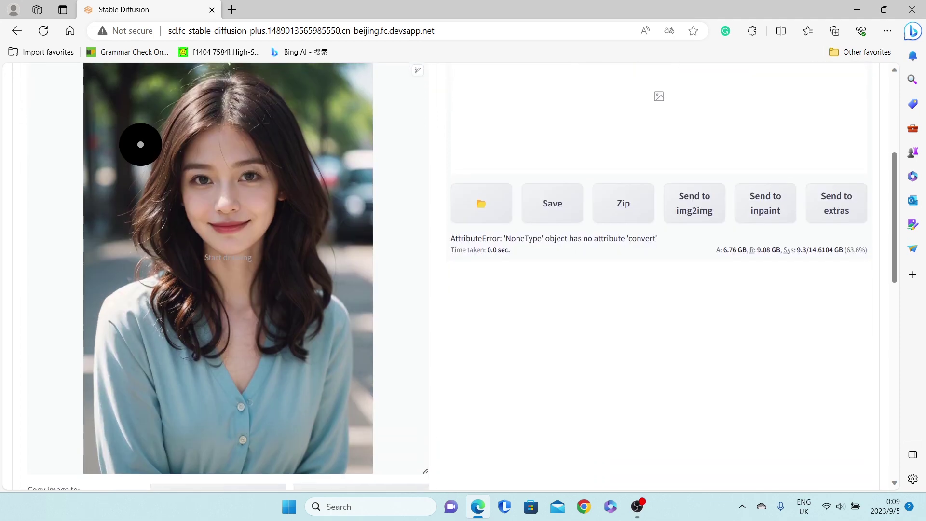
{"action": "scroll", "coordinate": [138, 340], "scroll_direction": "down", "scroll_amount": 1}
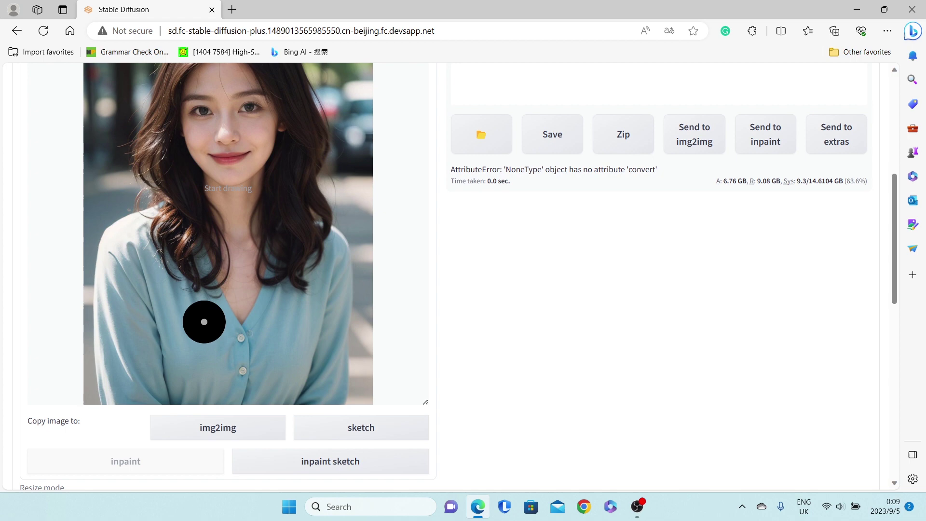
{"action": "mouse_move", "coordinate": [202, 314]}
{"action": "left_mouse_down"}
{"action": "mouse_move", "coordinate": [236, 385]}
{"action": "mouse_move", "coordinate": [192, 387]}
{"action": "mouse_move", "coordinate": [159, 303]}
{"action": "mouse_move", "coordinate": [134, 373]}
{"action": "mouse_move", "coordinate": [126, 240]}
{"action": "mouse_move", "coordinate": [135, 235]}
{"action": "mouse_move", "coordinate": [111, 261]}
{"action": "mouse_move", "coordinate": [119, 396]}
{"action": "mouse_move", "coordinate": [204, 391]}
{"action": "mouse_move", "coordinate": [156, 368]}
{"action": "mouse_move", "coordinate": [166, 343]}
{"action": "mouse_move", "coordinate": [156, 293]}
{"action": "mouse_move", "coordinate": [203, 376]}
{"action": "mouse_move", "coordinate": [279, 372]}
{"action": "mouse_move", "coordinate": [240, 381]}
{"action": "mouse_move", "coordinate": [318, 386]}
{"action": "mouse_move", "coordinate": [323, 242]}
{"action": "mouse_move", "coordinate": [335, 304]}
{"action": "mouse_move", "coordinate": [321, 402]}
{"action": "mouse_move", "coordinate": [258, 361]}
{"action": "mouse_move", "coordinate": [279, 296]}
{"action": "mouse_move", "coordinate": [292, 351]}
{"action": "mouse_move", "coordinate": [262, 360]}
{"action": "mouse_move", "coordinate": [265, 314]}
{"action": "mouse_move", "coordinate": [261, 335]}
{"action": "mouse_move", "coordinate": [245, 343]}
{"action": "mouse_move", "coordinate": [196, 322]}
{"action": "mouse_move", "coordinate": [135, 228]}
{"action": "left_mouse_up"}
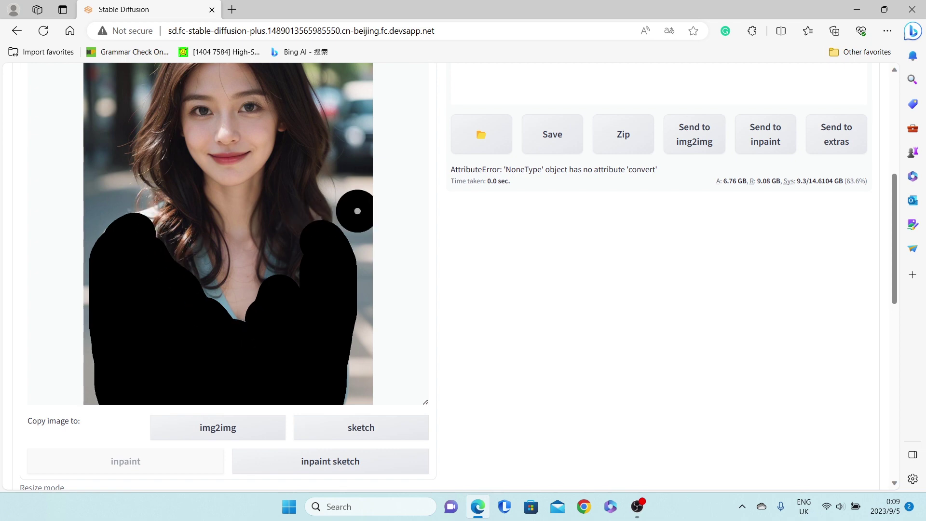
With a smaller brush, extend the mask along the left shoulder, neckline and right edge
{"action": "scroll", "coordinate": [392, 167], "scroll_direction": "up", "scroll_amount": 4}
{"action": "left_click", "coordinate": [418, 193]}
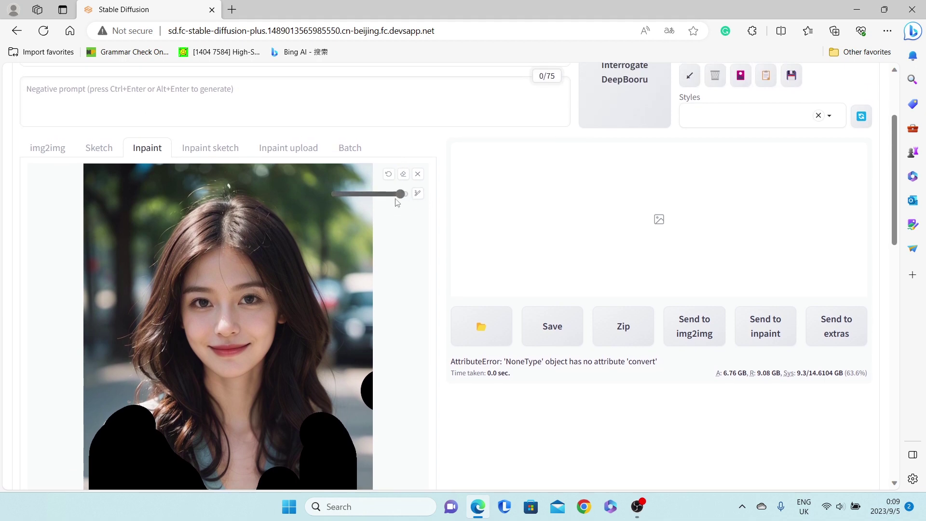
{"action": "left_click_drag", "start_coordinate": [399, 193], "coordinate": [368, 195]}
{"action": "scroll", "coordinate": [341, 227], "scroll_direction": "down", "scroll_amount": 3}
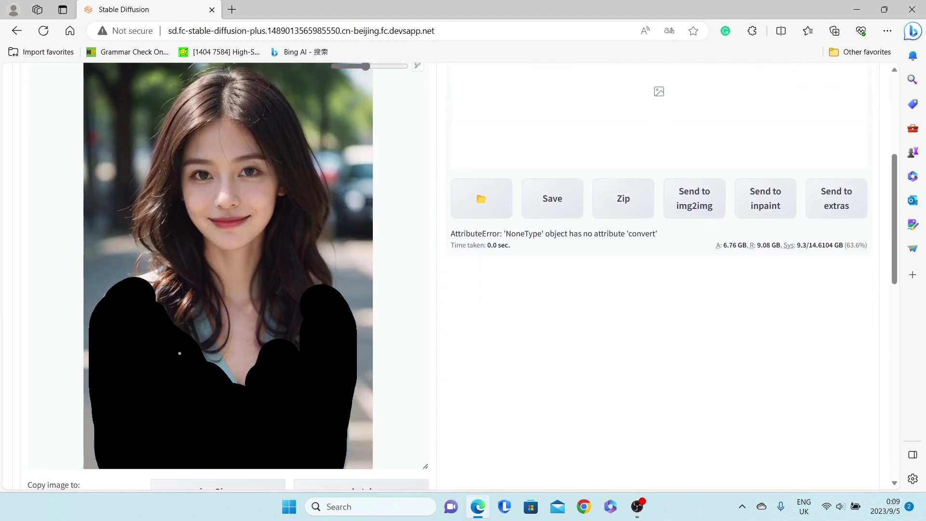
{"action": "mouse_move", "coordinate": [139, 287]}
{"action": "left_mouse_down"}
{"action": "mouse_move", "coordinate": [158, 276]}
{"action": "mouse_move", "coordinate": [114, 296]}
{"action": "left_mouse_up"}
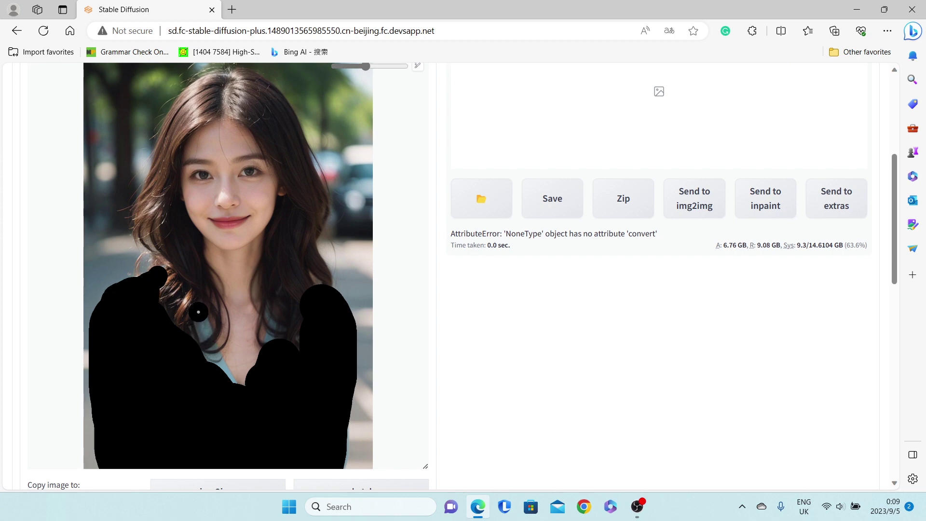
{"action": "mouse_move", "coordinate": [199, 312]}
{"action": "left_mouse_down"}
{"action": "mouse_move", "coordinate": [226, 388]}
{"action": "mouse_move", "coordinate": [220, 378]}
{"action": "mouse_move", "coordinate": [215, 368]}
{"action": "mouse_move", "coordinate": [238, 392]}
{"action": "mouse_move", "coordinate": [181, 332]}
{"action": "mouse_move", "coordinate": [196, 353]}
{"action": "mouse_move", "coordinate": [257, 343]}
{"action": "mouse_move", "coordinate": [270, 319]}
{"action": "mouse_move", "coordinate": [272, 353]}
{"action": "mouse_move", "coordinate": [272, 336]}
{"action": "mouse_move", "coordinate": [302, 349]}
{"action": "mouse_move", "coordinate": [310, 328]}
{"action": "left_mouse_up"}
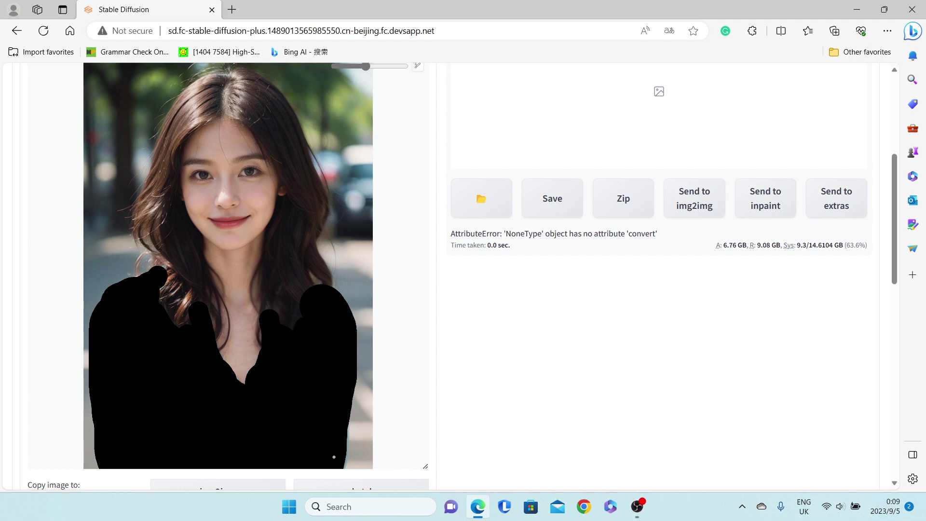
{"action": "left_click_drag", "start_coordinate": [340, 431], "coordinate": [340, 456]}
Interrogate DeepBooru for portrait tags, then change blue_shirt to red_shirt in the prompt
{"action": "scroll", "coordinate": [333, 451], "scroll_direction": "up", "scroll_amount": 5}
{"action": "left_click", "coordinate": [605, 233]}
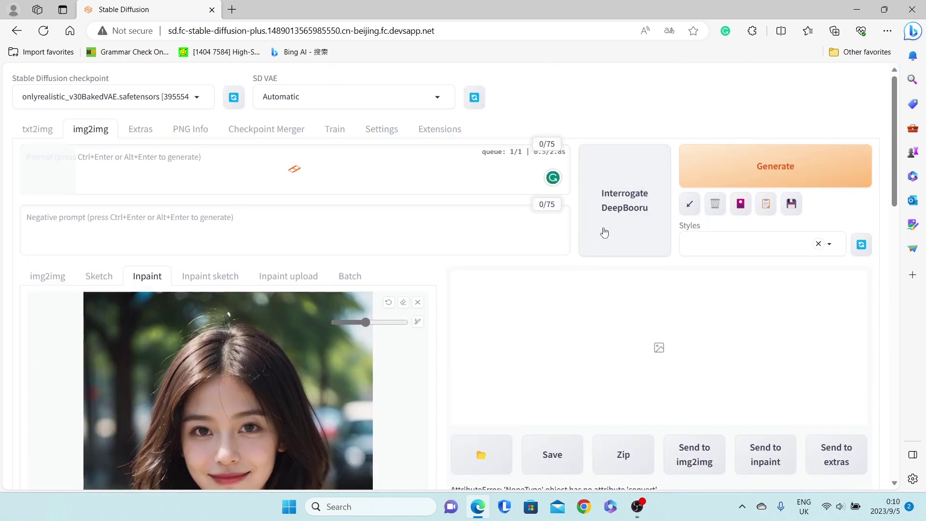
{"action": "left_click", "coordinate": [65, 159]}
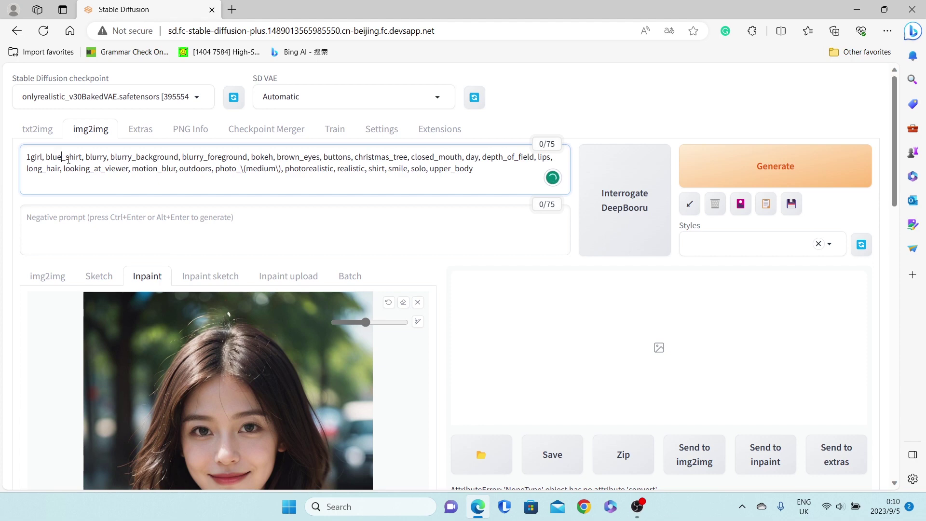
{"action": "key", "text": "BackSpace"}
{"action": "key", "text": "BackSpace"}
{"action": "key", "text": "BackSpace"}
{"action": "key", "text": "BackSpace"}
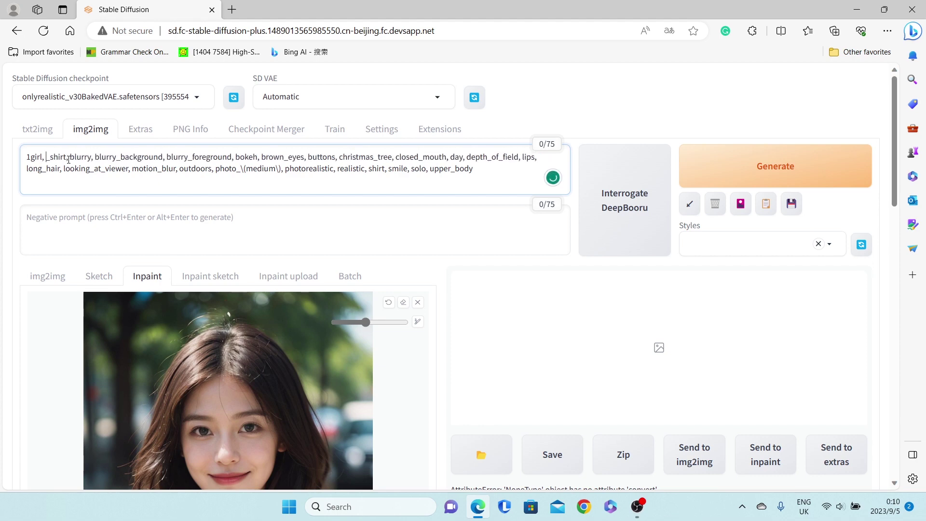
{"action": "type", "text": "red"}
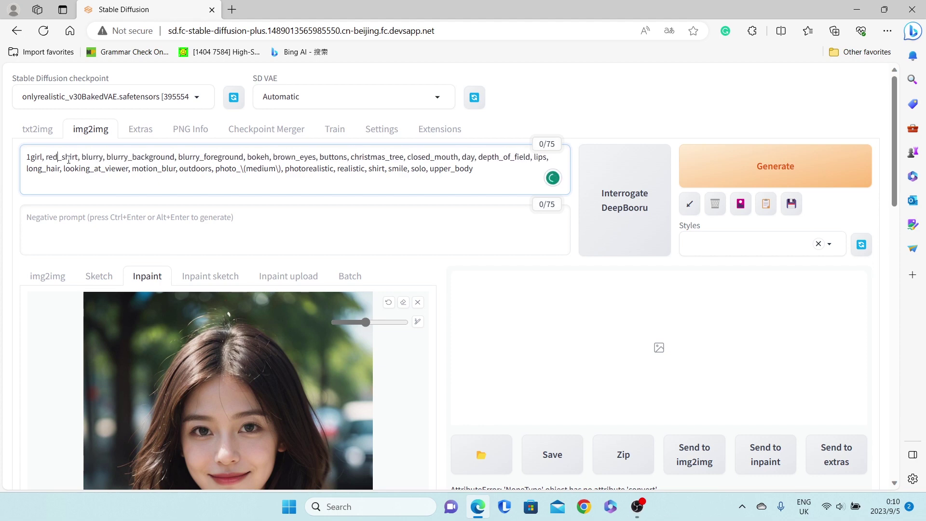
{"action": "scroll", "coordinate": [304, 328], "scroll_direction": "down", "scroll_amount": 5}
{"action": "scroll", "coordinate": [227, 272], "scroll_direction": "down", "scroll_amount": 6}
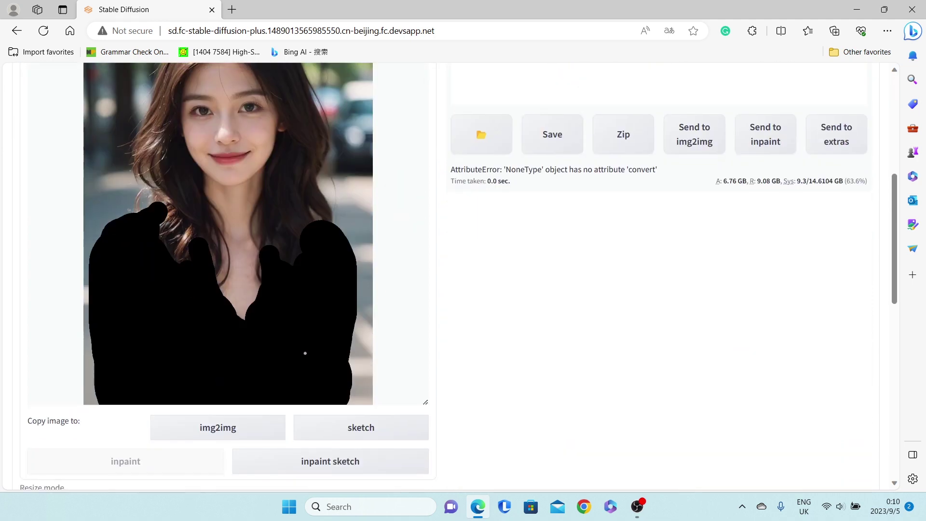
{"action": "scroll", "coordinate": [305, 97], "scroll_direction": "down", "scroll_amount": 1}
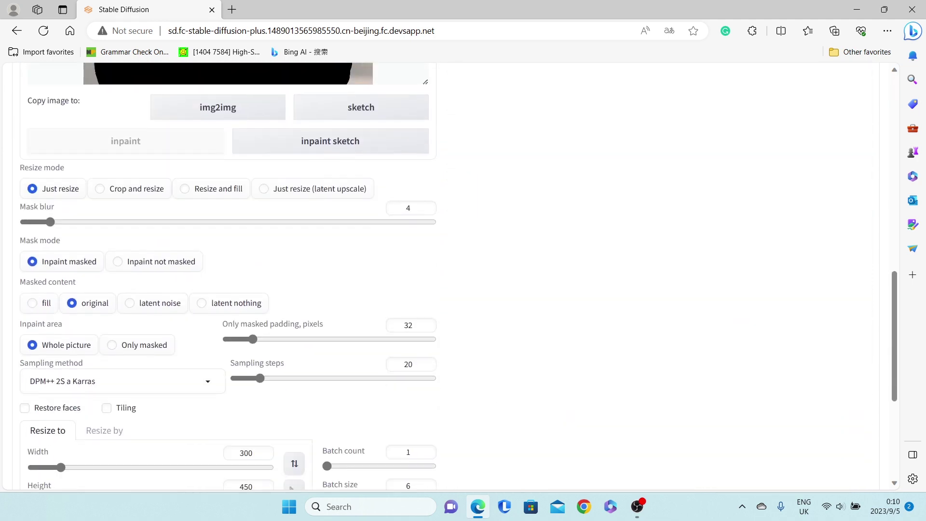
{"action": "scroll", "coordinate": [228, 273], "scroll_direction": "down", "scroll_amount": 2}
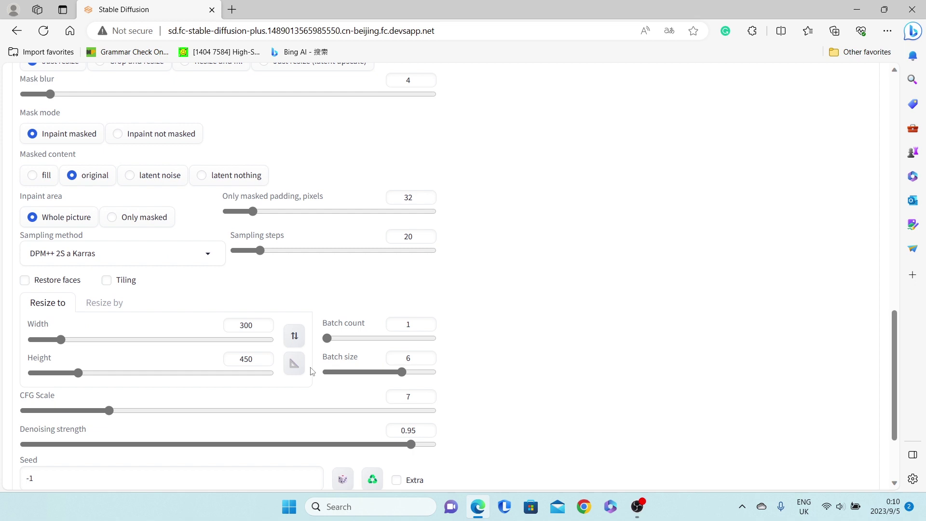
{"action": "double_click", "coordinate": [396, 361]}
{"action": "left_click", "coordinate": [395, 361]}
{"action": "scroll", "coordinate": [200, 295], "scroll_direction": "down", "scroll_amount": 3}
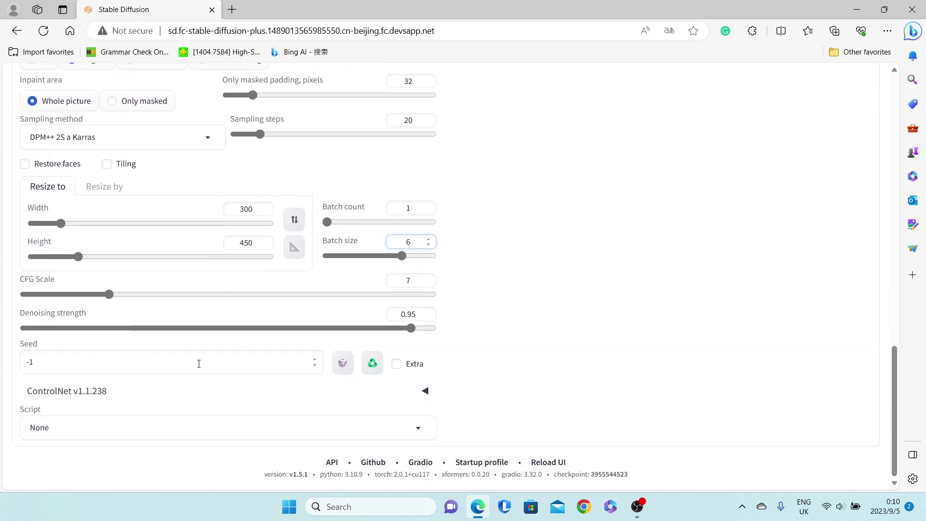
{"action": "scroll", "coordinate": [200, 365], "scroll_direction": "up", "scroll_amount": 13}
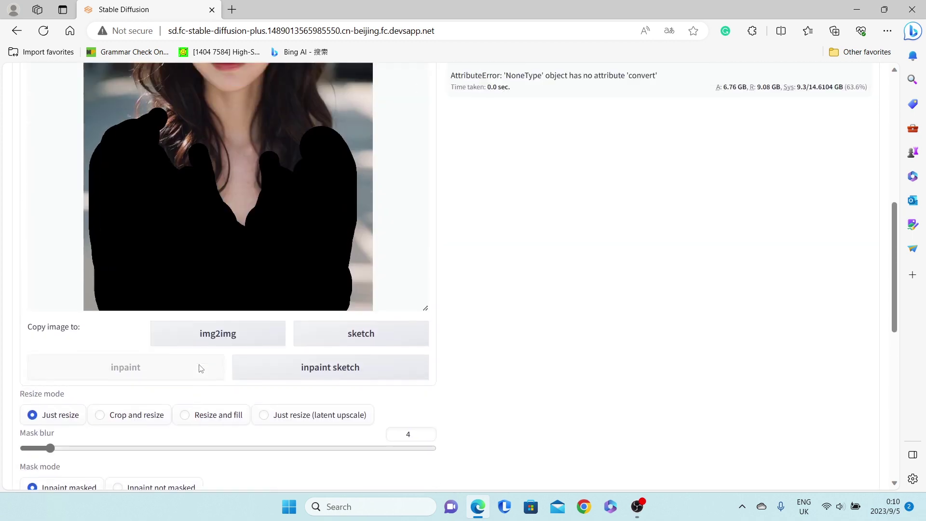
{"action": "scroll", "coordinate": [227, 242], "scroll_direction": "up", "scroll_amount": 5}
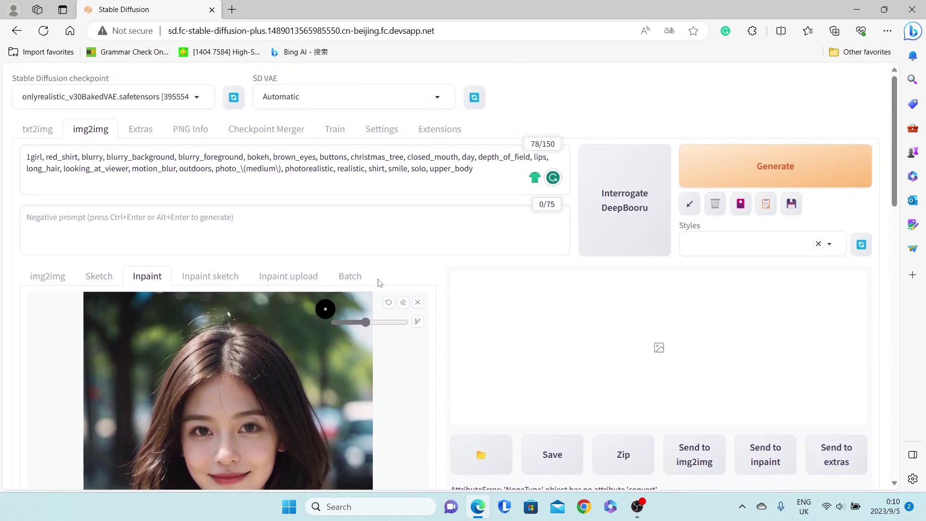
{"action": "left_click", "coordinate": [793, 171]}
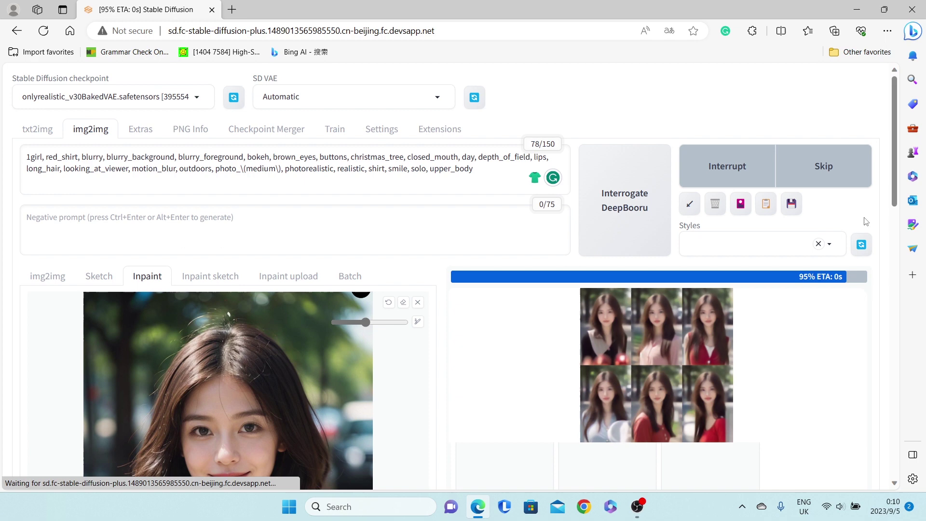
{"action": "scroll", "coordinate": [863, 217], "scroll_direction": "down", "scroll_amount": 1}
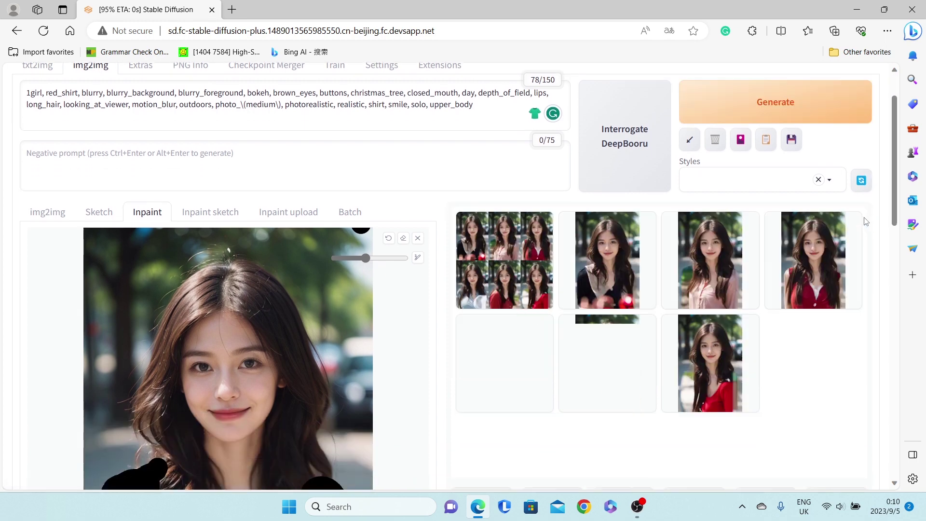
{"action": "left_click", "coordinate": [598, 259]}
{"action": "left_click", "coordinate": [623, 282]}
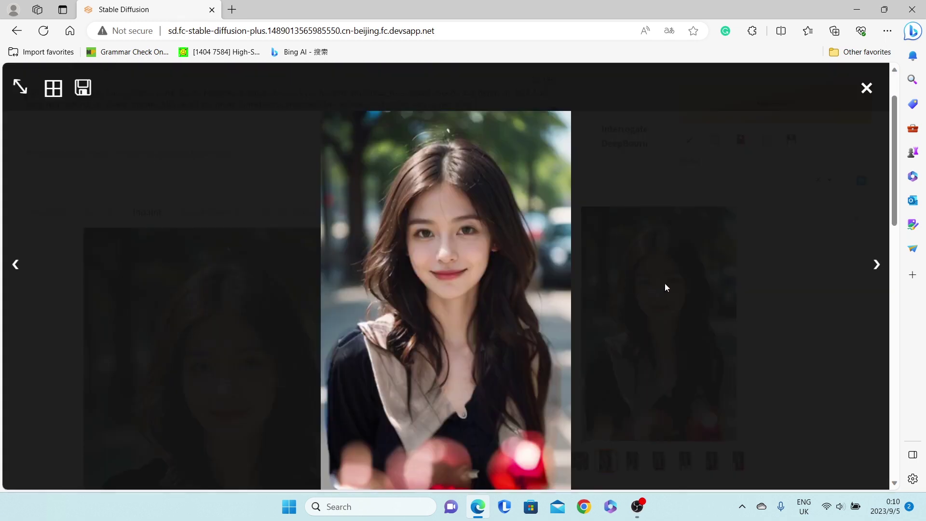
{"action": "left_click", "coordinate": [877, 267]}
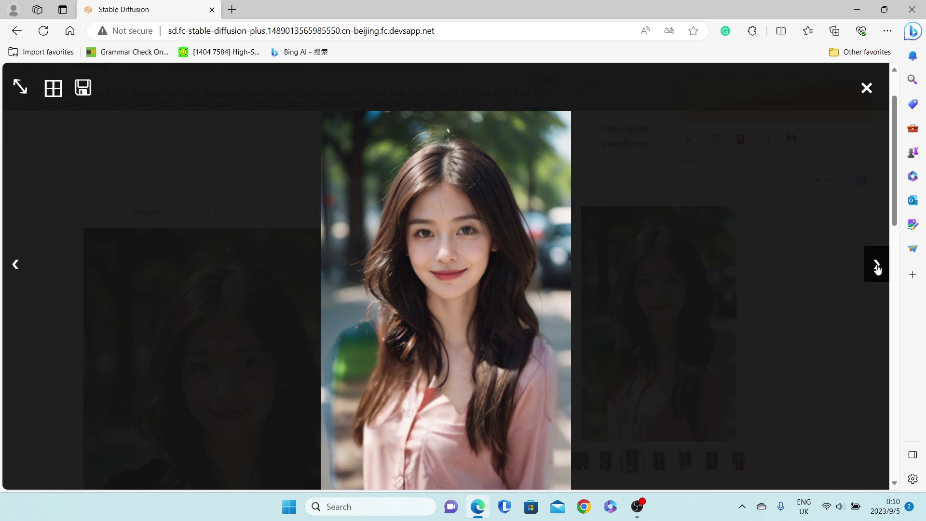
{"action": "left_click", "coordinate": [877, 267]}
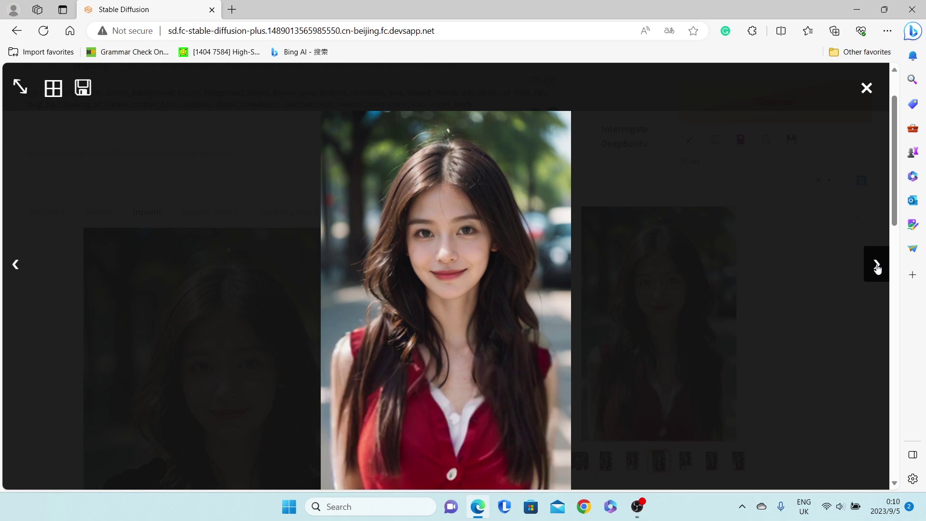
{"action": "left_click", "coordinate": [877, 267]}
{"action": "left_click", "coordinate": [877, 267]}
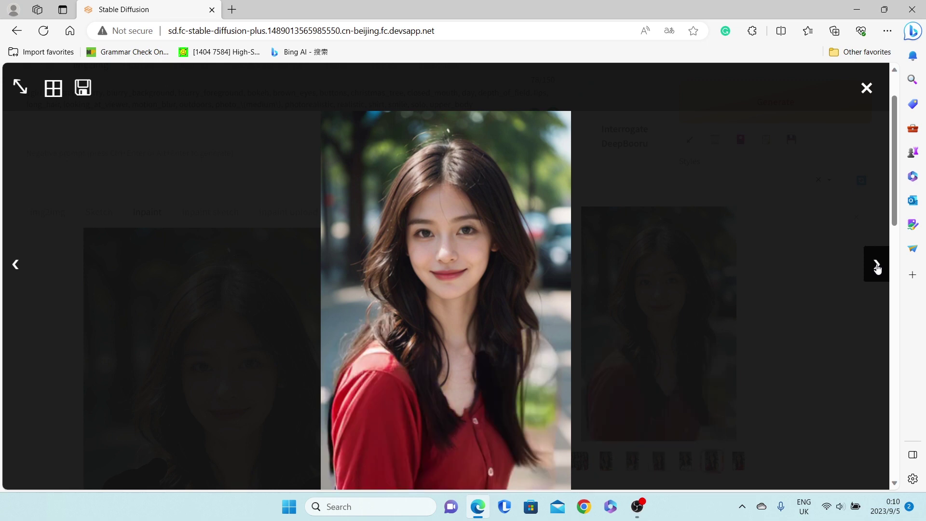
{"action": "left_click", "coordinate": [877, 267]}
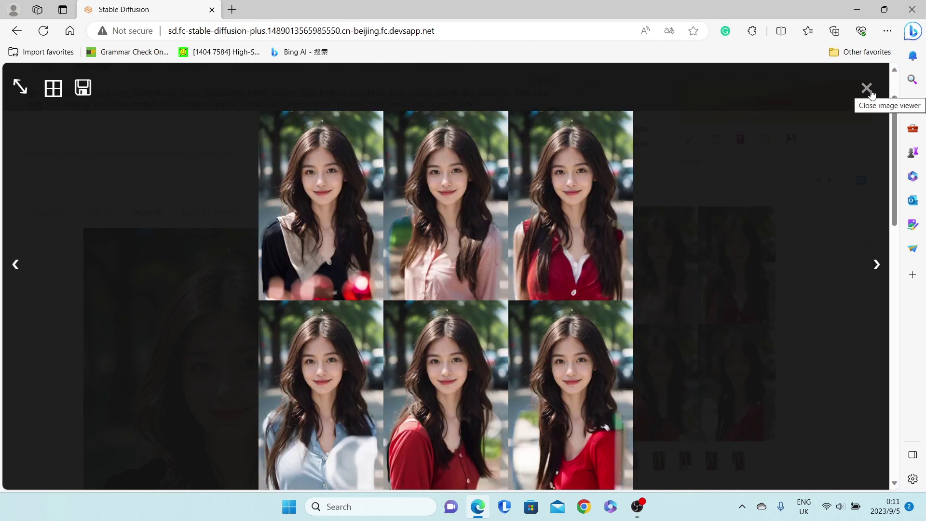
{"action": "left_click", "coordinate": [868, 89]}
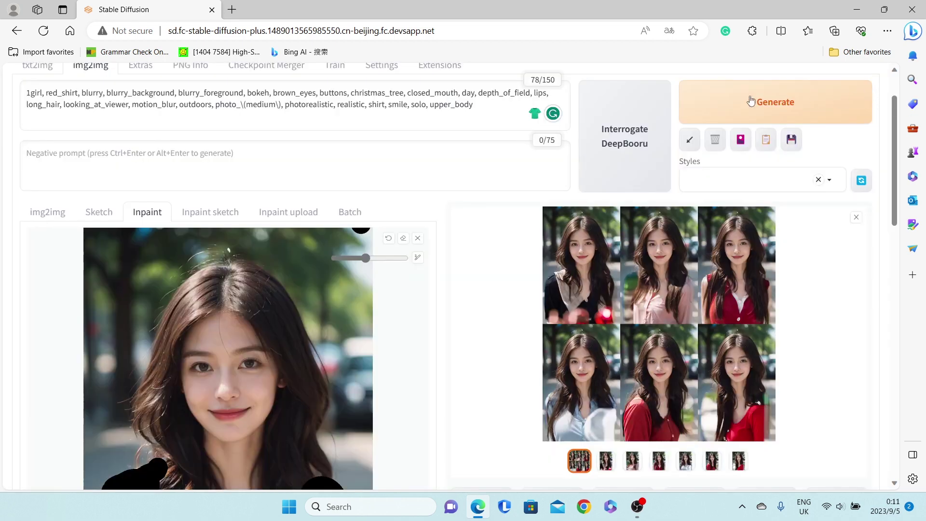
Weight the tag as (red_shirt:1.5) and generate a new batch of six variants
{"action": "left_click", "coordinate": [47, 91]}
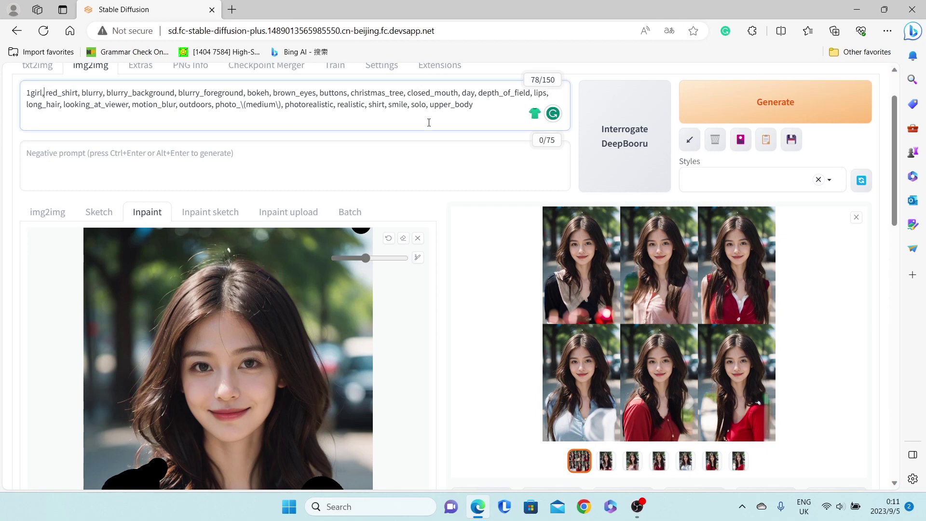
{"action": "type", "text": "("}
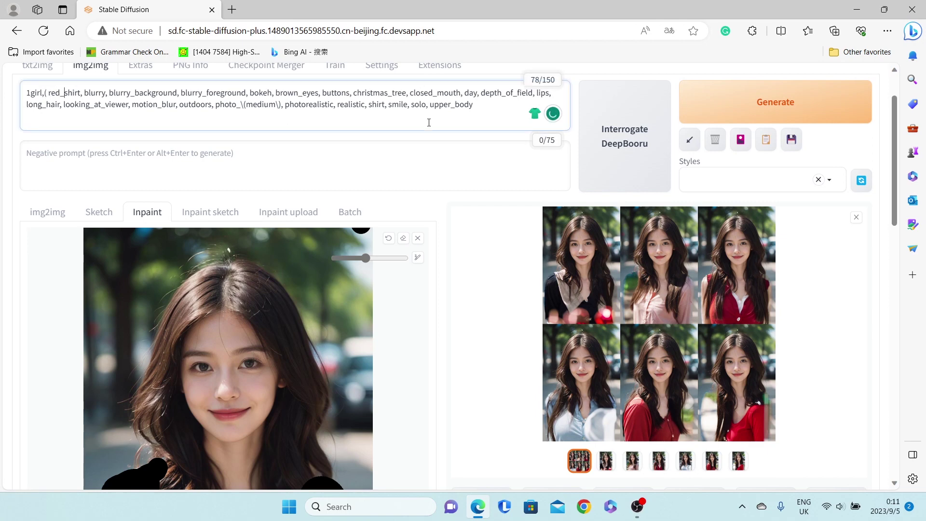
{"action": "key", "text": "Right"}
{"action": "key", "text": "Right"}
{"action": "key", "text": "Right"}
{"action": "key", "text": "Right"}
{"action": "key", "text": "Right"}
{"action": "type", "text": ":"}
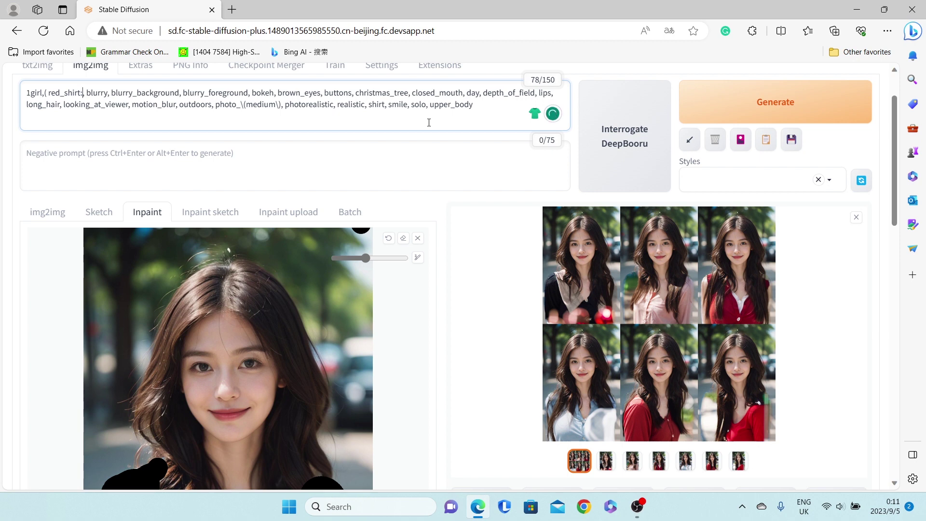
{"action": "type", "text": "1.5"}
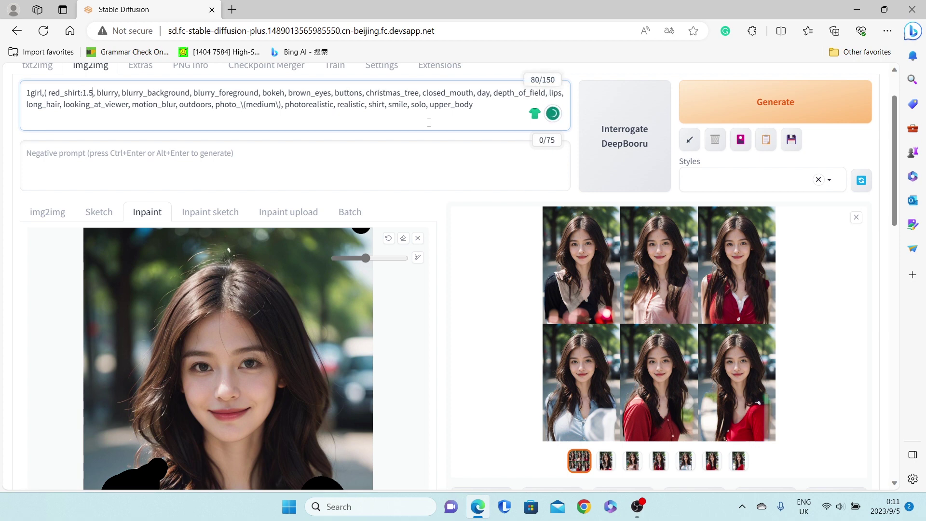
{"action": "type", "text": ")"}
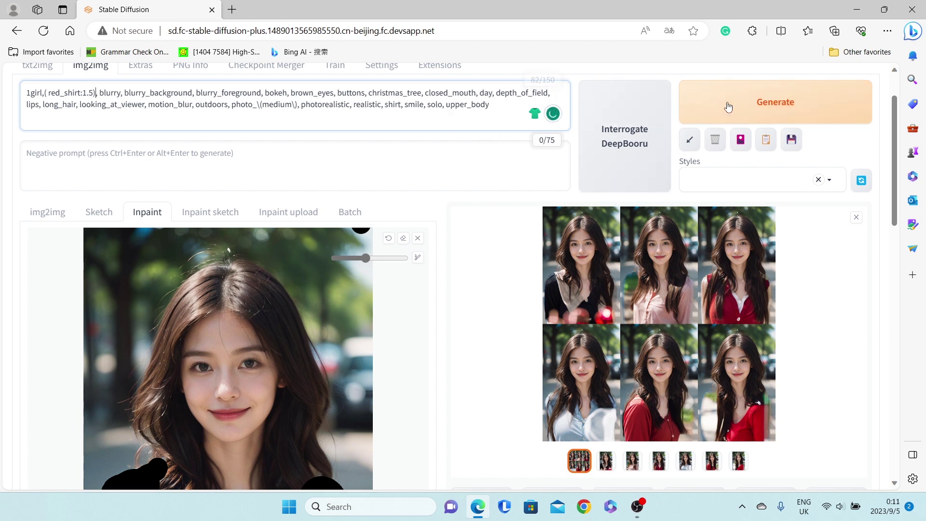
{"action": "left_click", "coordinate": [728, 106]}
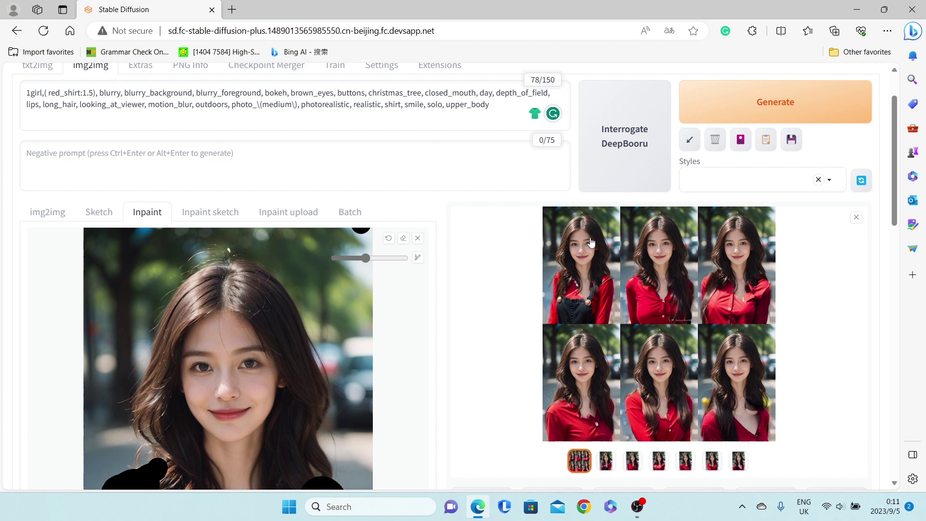
Step through all six red-shirt variants and the overview grid full size, then close the viewer
{"action": "left_click", "coordinate": [584, 242]}
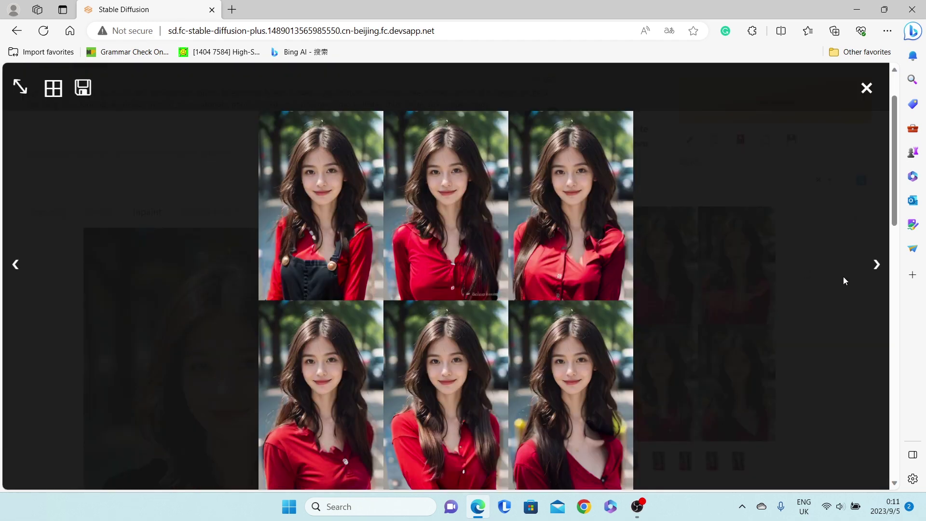
{"action": "left_click", "coordinate": [876, 269]}
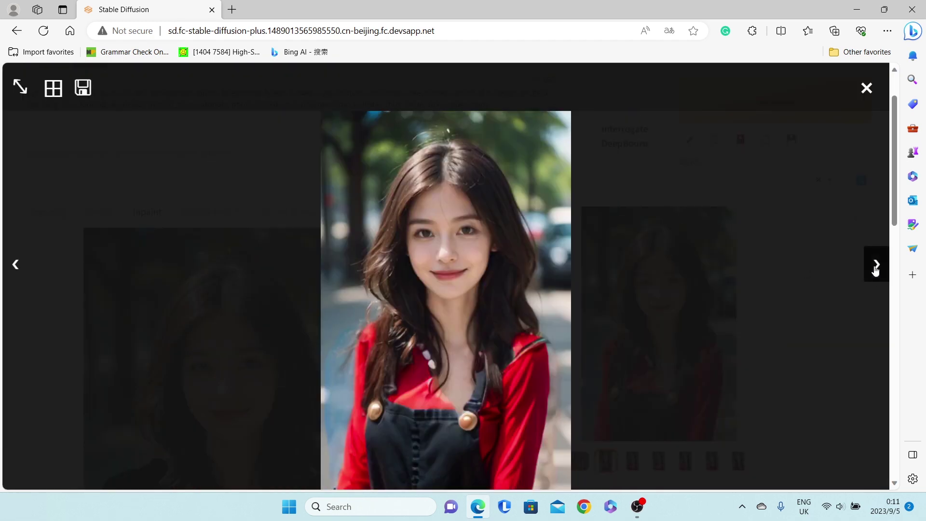
{"action": "left_click", "coordinate": [875, 269]}
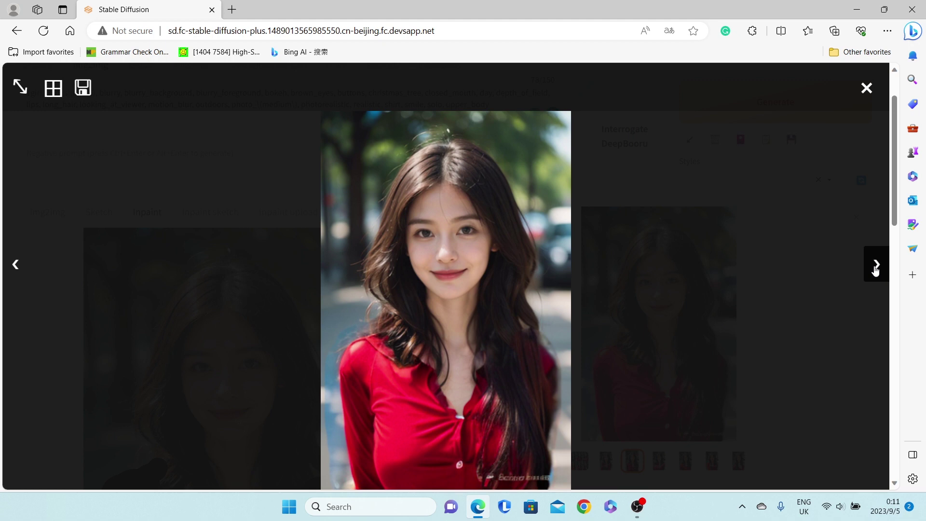
{"action": "left_click", "coordinate": [876, 269]}
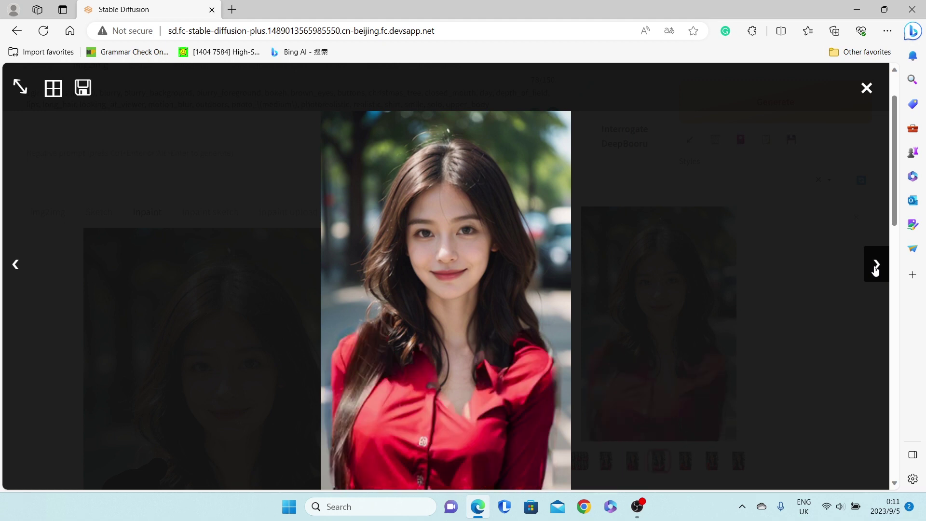
{"action": "left_click", "coordinate": [876, 269]}
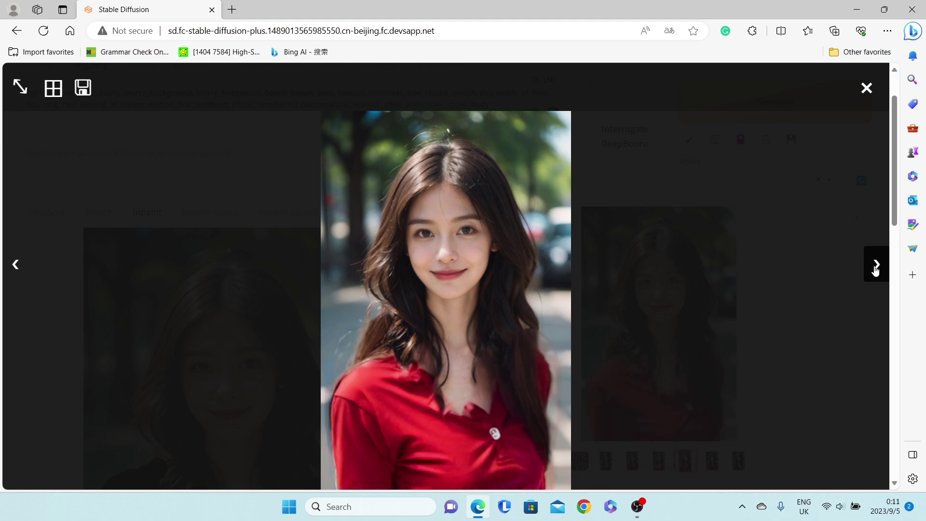
{"action": "left_click", "coordinate": [876, 269]}
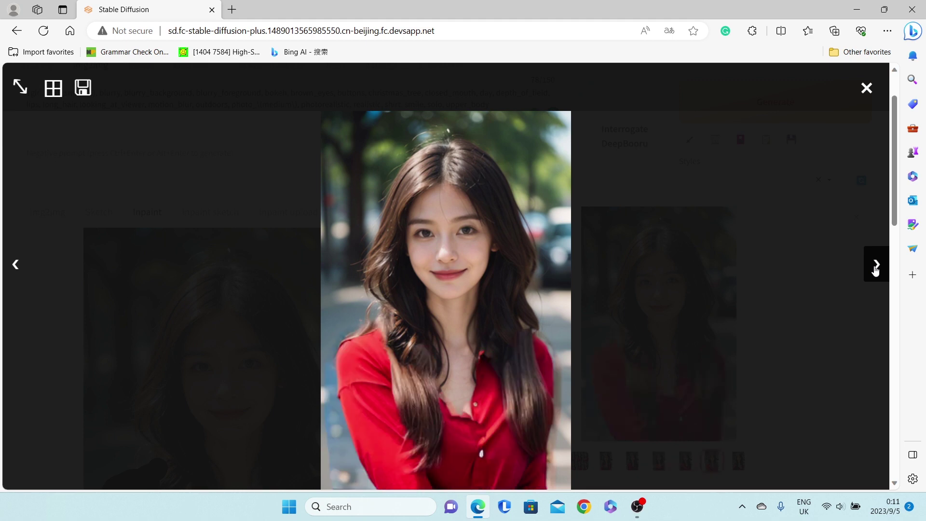
{"action": "left_click", "coordinate": [875, 270]}
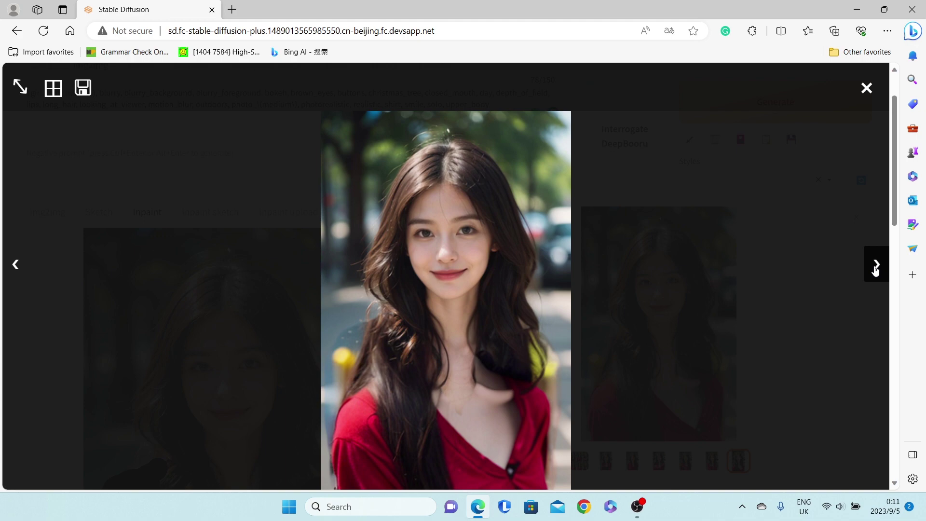
{"action": "left_click", "coordinate": [876, 269]}
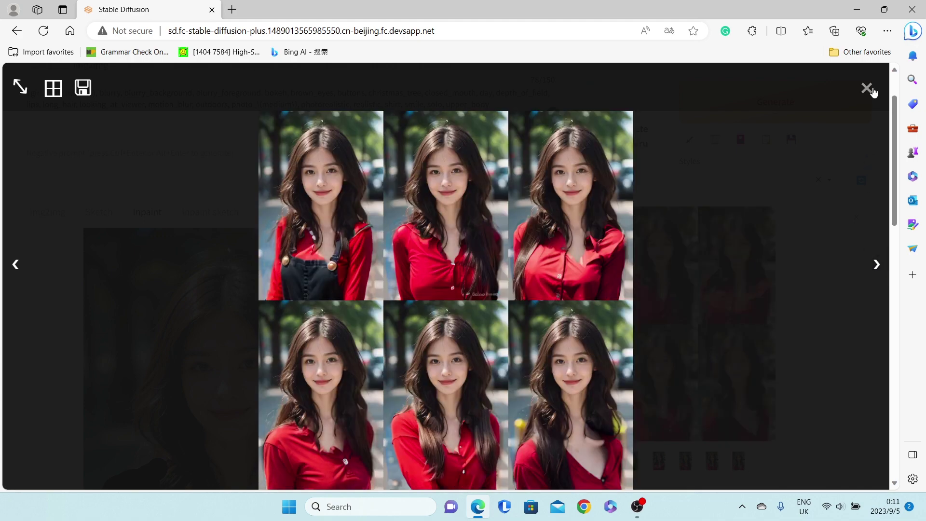
{"action": "left_click", "coordinate": [867, 88]}
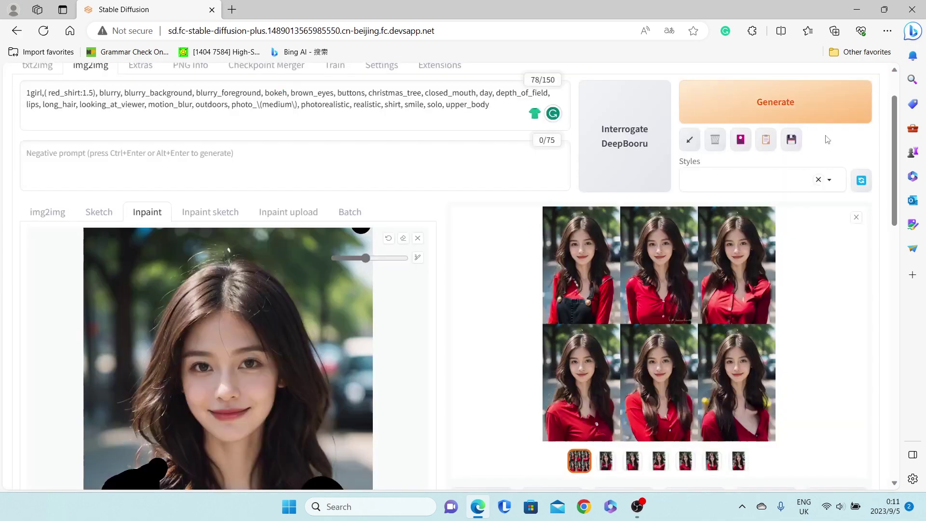
Reopen the viewer and leave the second individual variant displayed in the gallery
{"action": "left_click", "coordinate": [649, 366]}
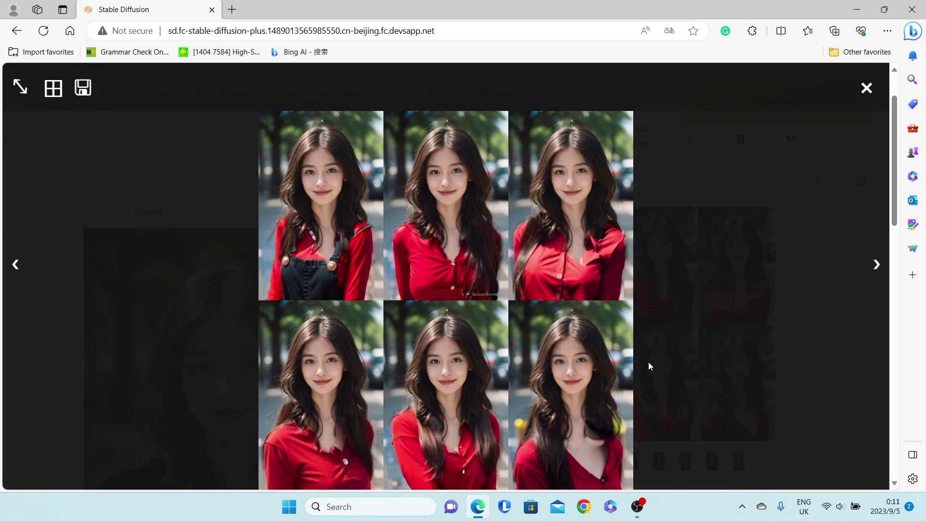
{"action": "left_click", "coordinate": [876, 267]}
{"action": "left_click", "coordinate": [876, 268]}
{"action": "left_click", "coordinate": [868, 92]}
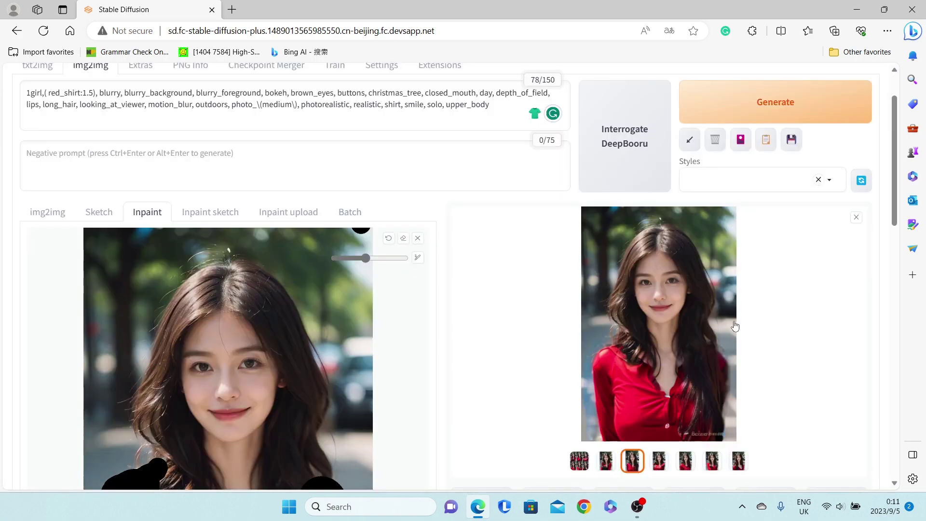